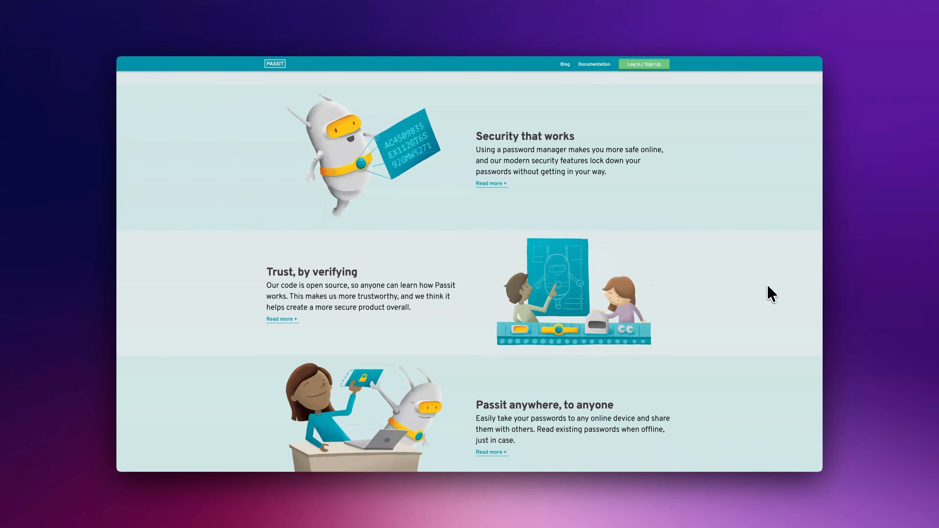
pyautogui.scroll(-6, 772, 294)
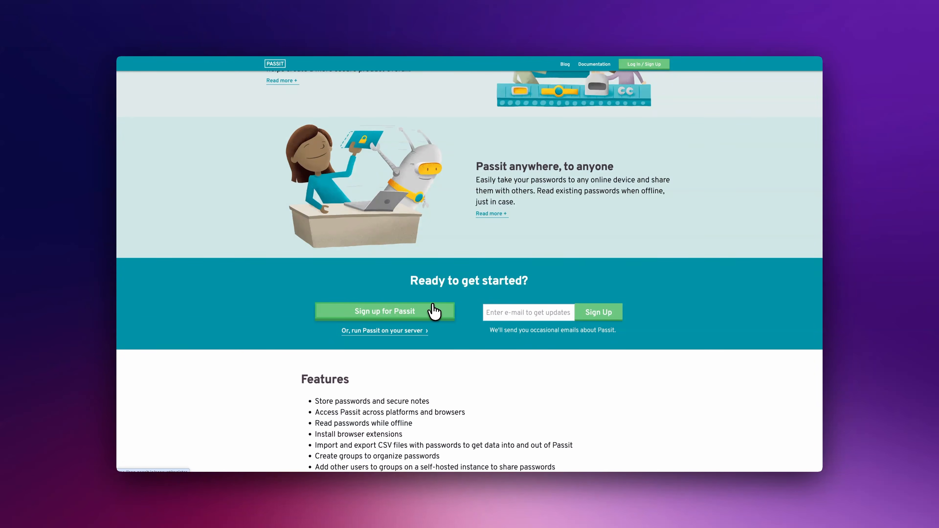
# - Open Passit's self-hosting Installation Guide from the homepage, after briefly visiting Sign Up
pyautogui.click(432, 313)
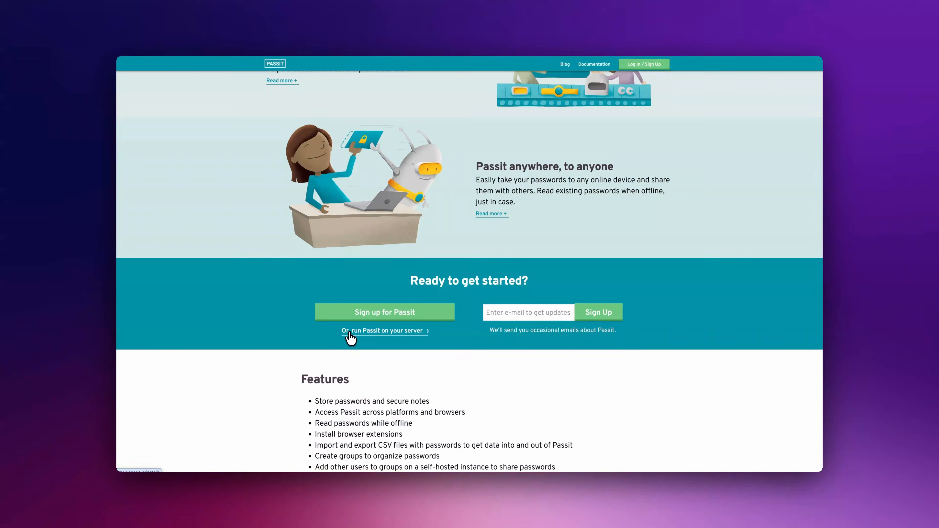
pyautogui.click(346, 332)
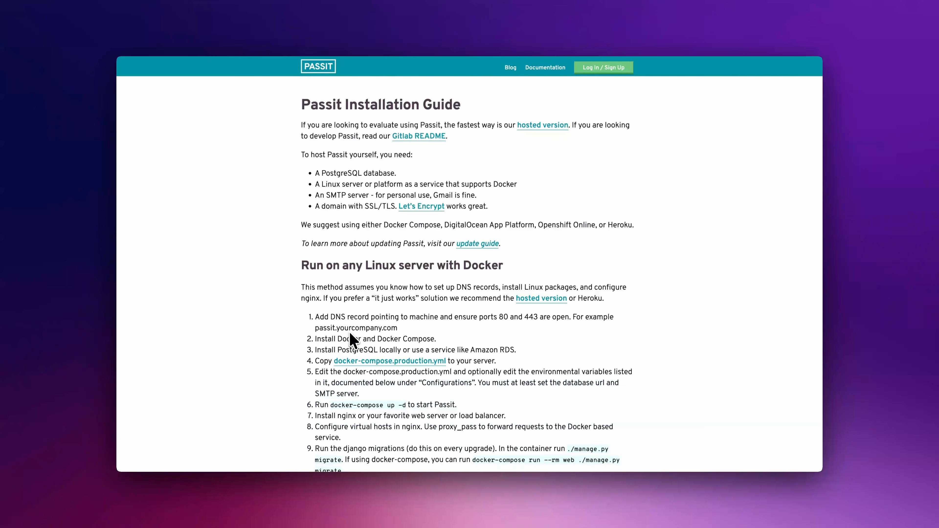
pyautogui.scroll(-3, 350, 334)
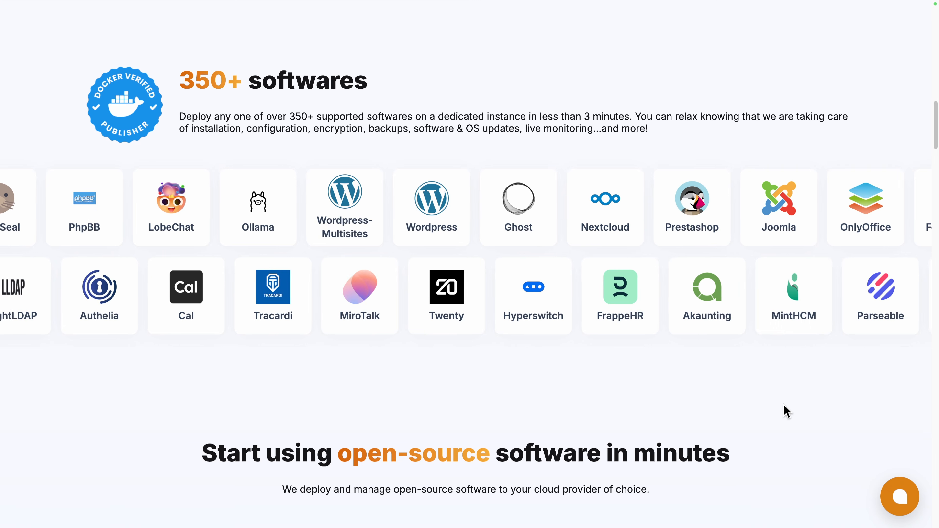
pyautogui.scroll(-10, 786, 410)
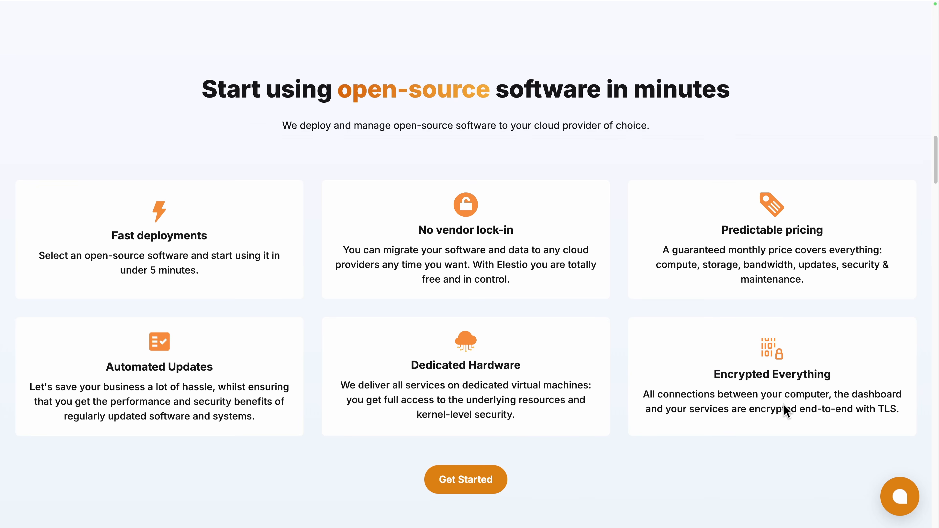
pyautogui.scroll(-15, 784, 405)
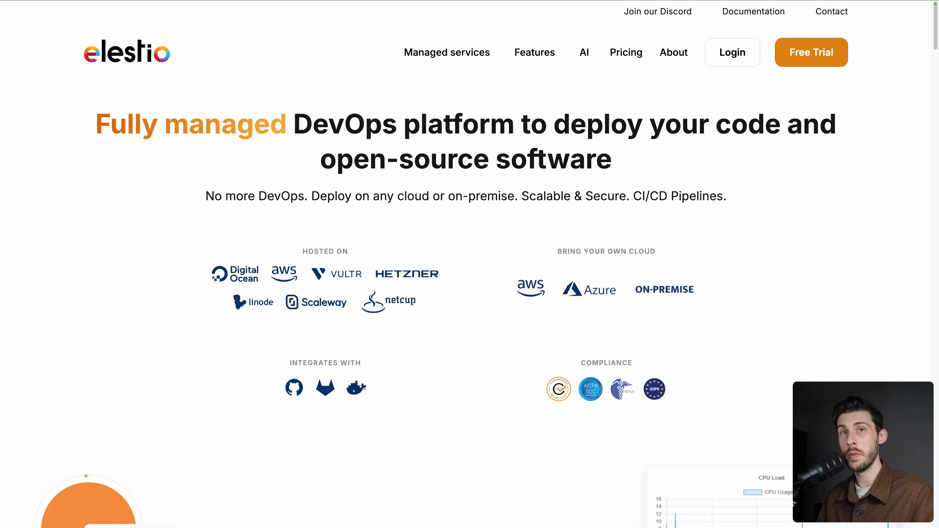
# - Log in to Elestio, start a first service deployment and select Passit
pyautogui.click(730, 55)
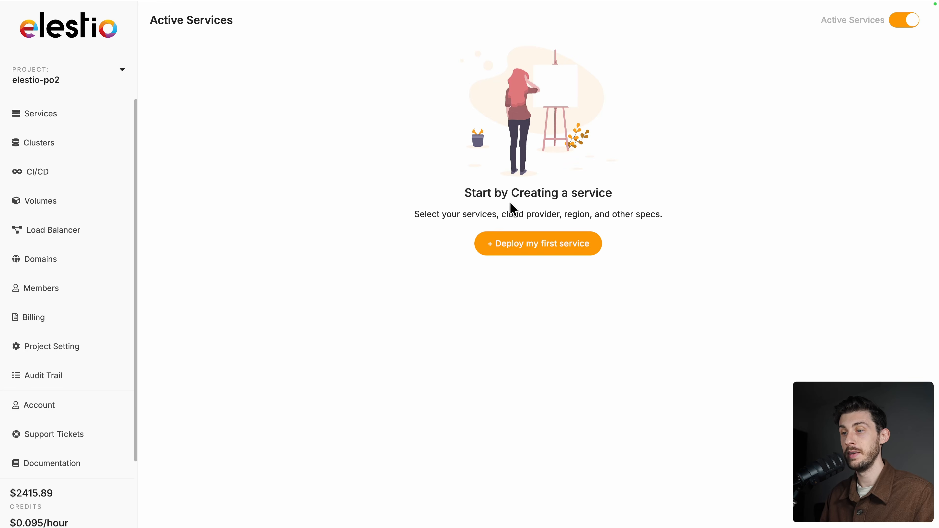
pyautogui.click(518, 247)
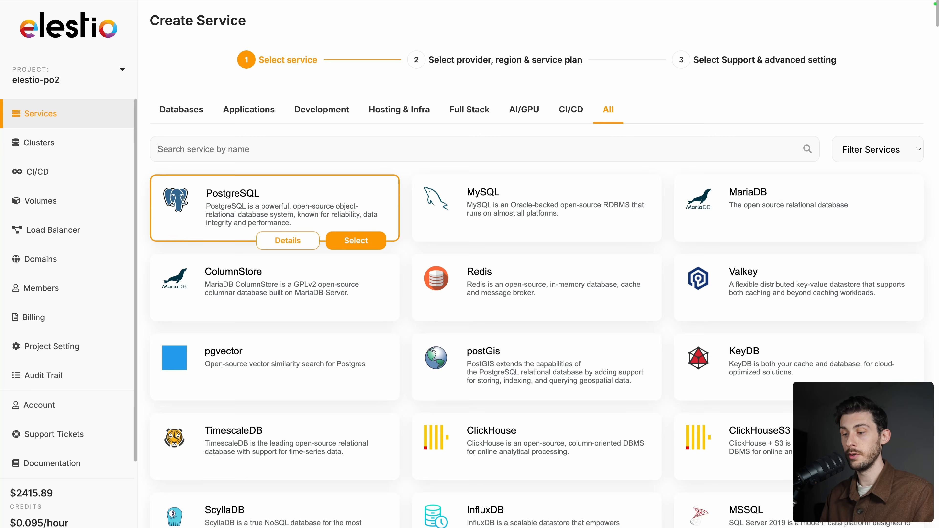
pyautogui.write('passit')
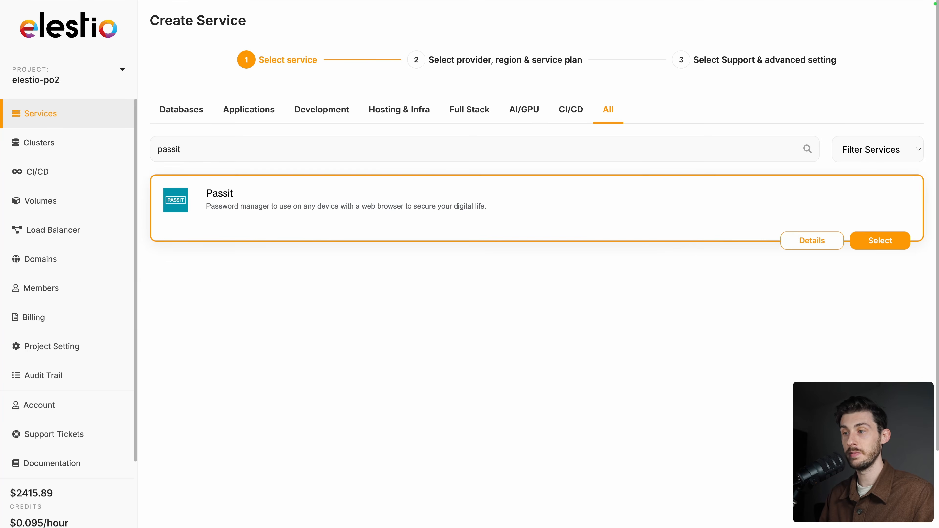
pyautogui.click(885, 241)
# - Choose NETCUP Nuremberg with the MEDIUM-2C-4G plan and keep Level 1 Support
pyautogui.scroll(-1, 611, 201)
pyautogui.scroll(-3, 611, 201)
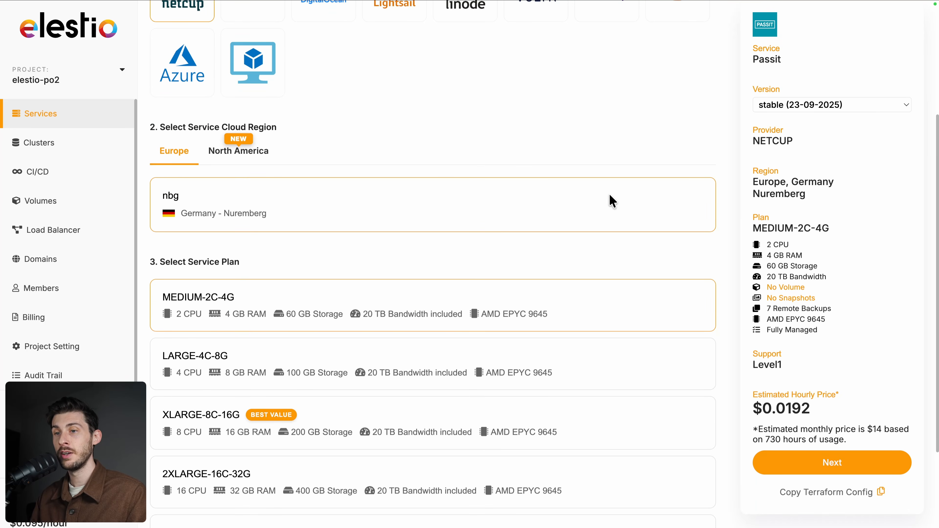
pyautogui.scroll(-3, 612, 201)
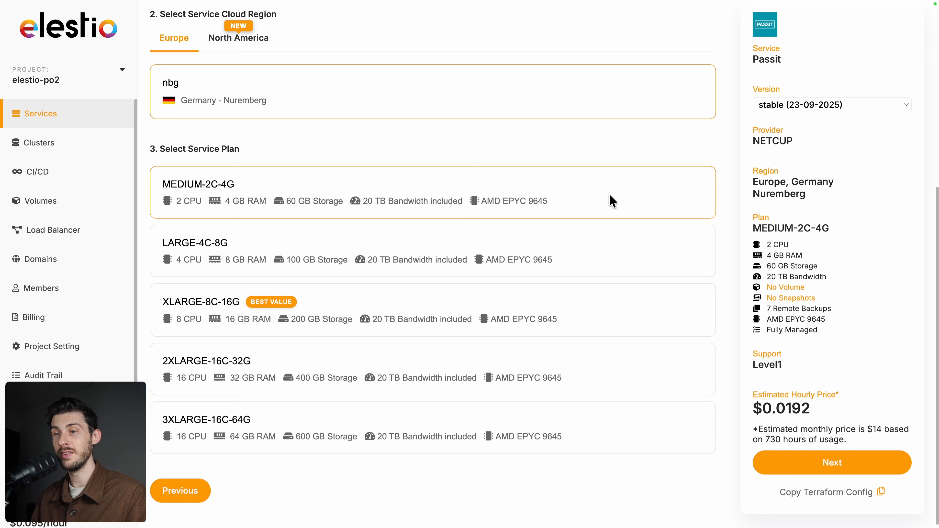
pyautogui.click(779, 470)
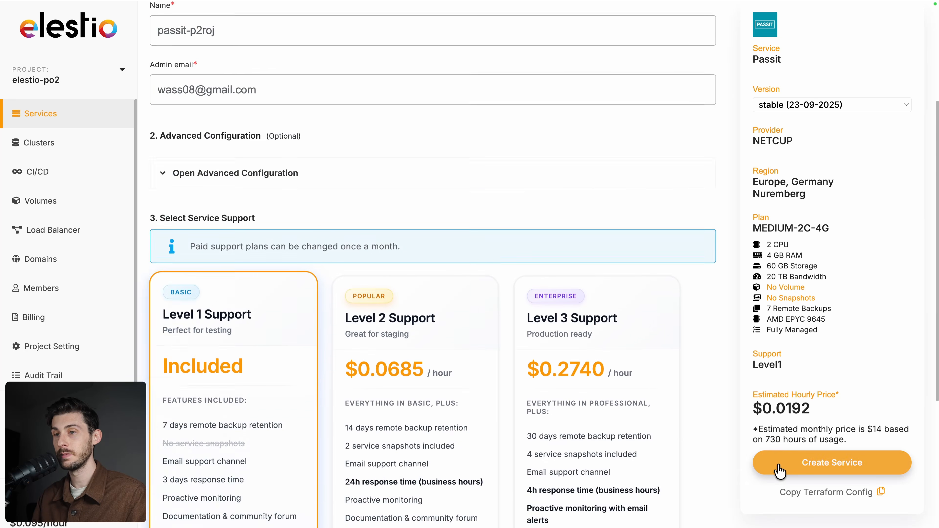
pyautogui.scroll(3, 675, 256)
pyautogui.scroll(-7, 675, 256)
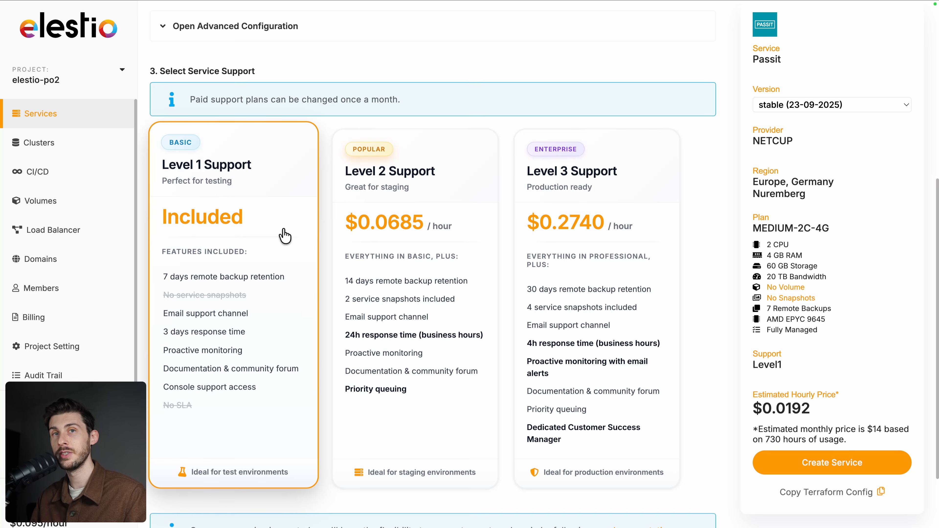
# - Create the Passit service, open its dashboard from the ready email, and launch the Admin UI login
pyautogui.click(765, 467)
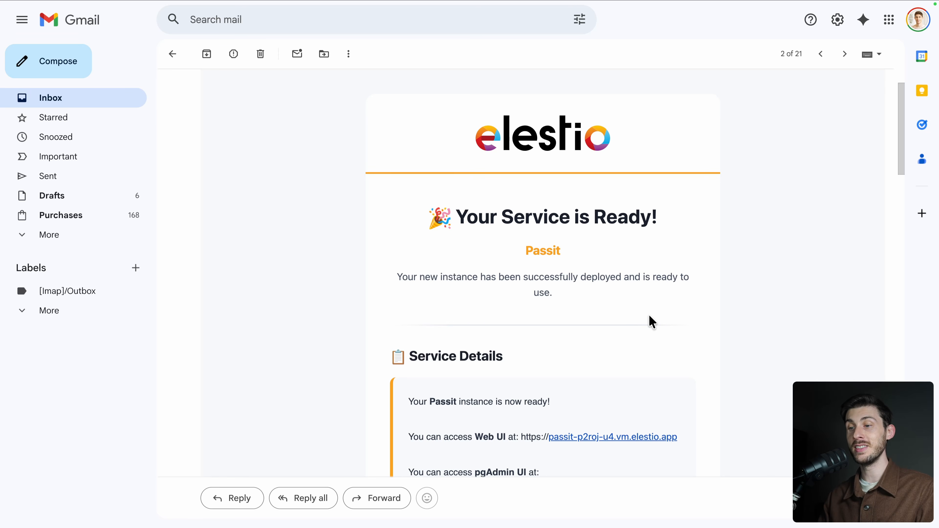
pyautogui.scroll(-5, 650, 321)
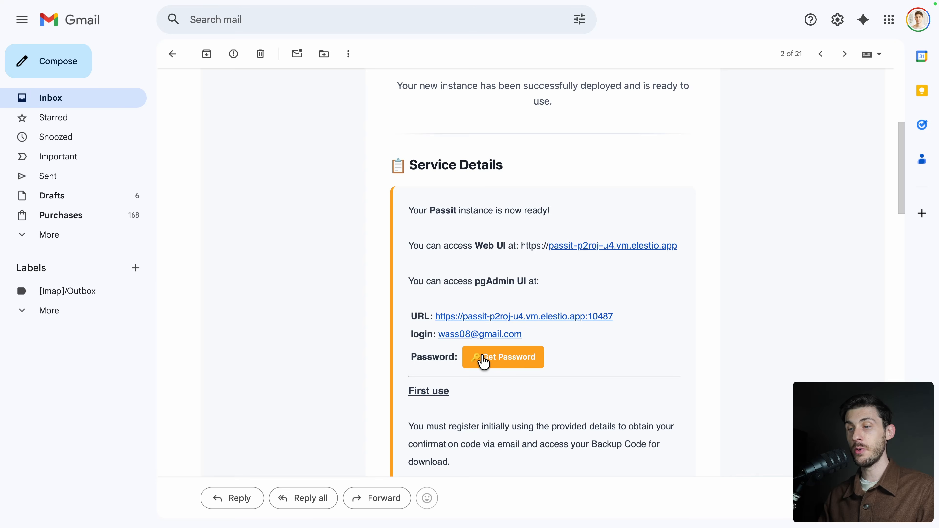
pyautogui.click(514, 361)
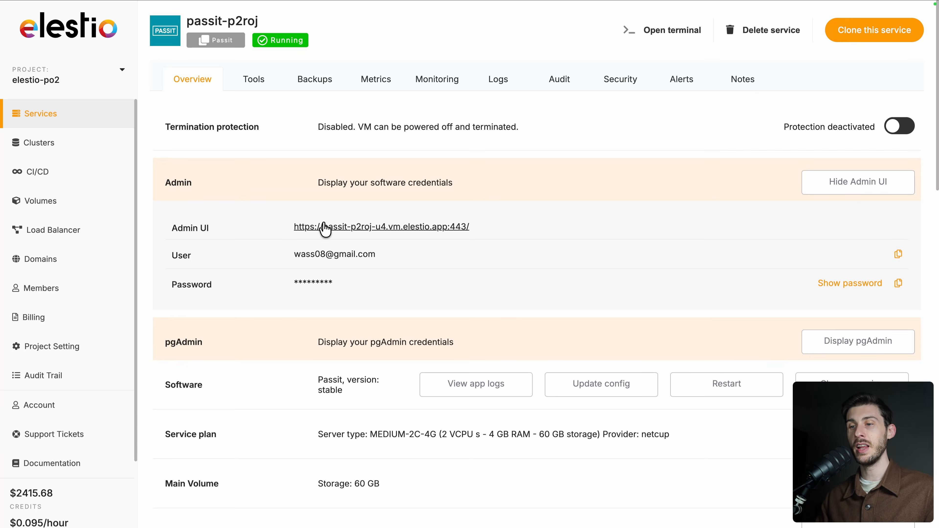
pyautogui.click(336, 232)
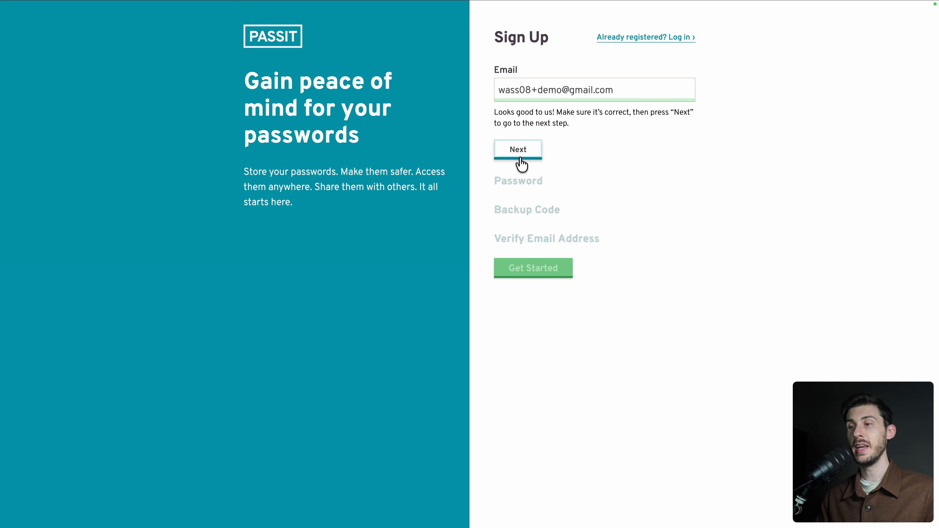
# - Sign up for a Passit account with the e-mail and a confirmed password, reaching Backup Code
pyautogui.click(518, 156)
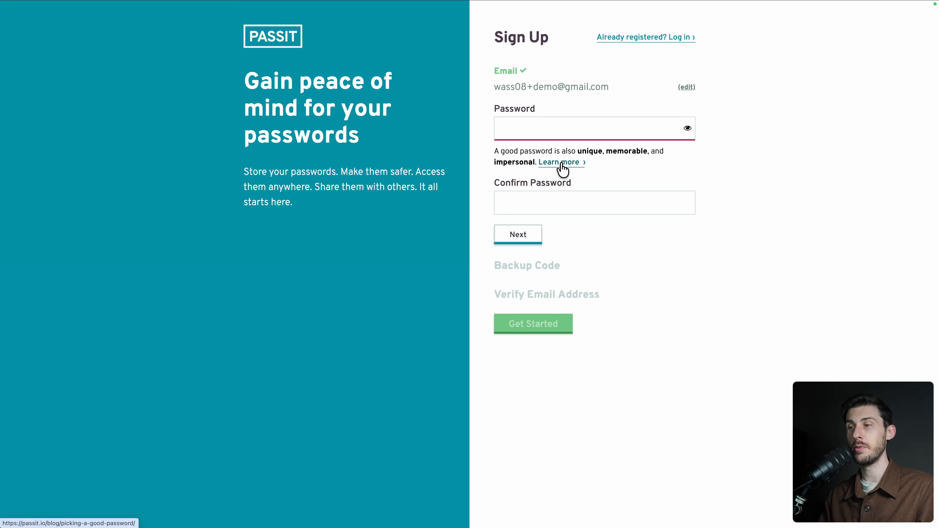
pyautogui.click(562, 164)
pyautogui.scroll(-7, 775, 243)
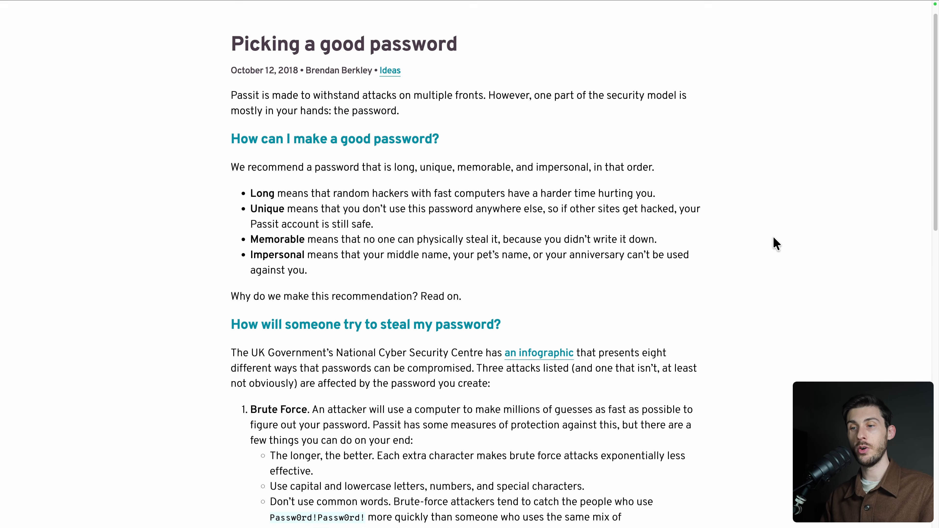
pyautogui.scroll(-4, 776, 243)
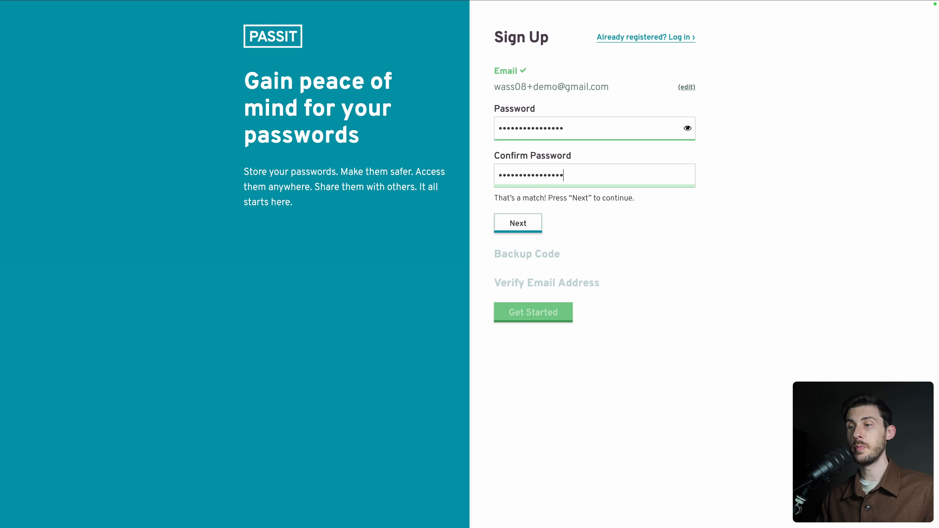
pyautogui.click(521, 230)
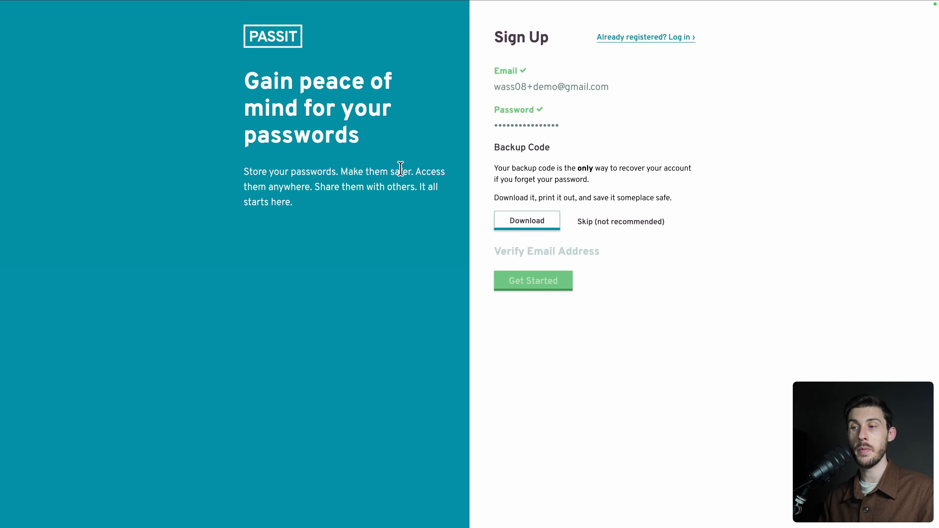
# - Download the backup code, confirm the e-mailed verification code, and open the empty password list
pyautogui.click(532, 223)
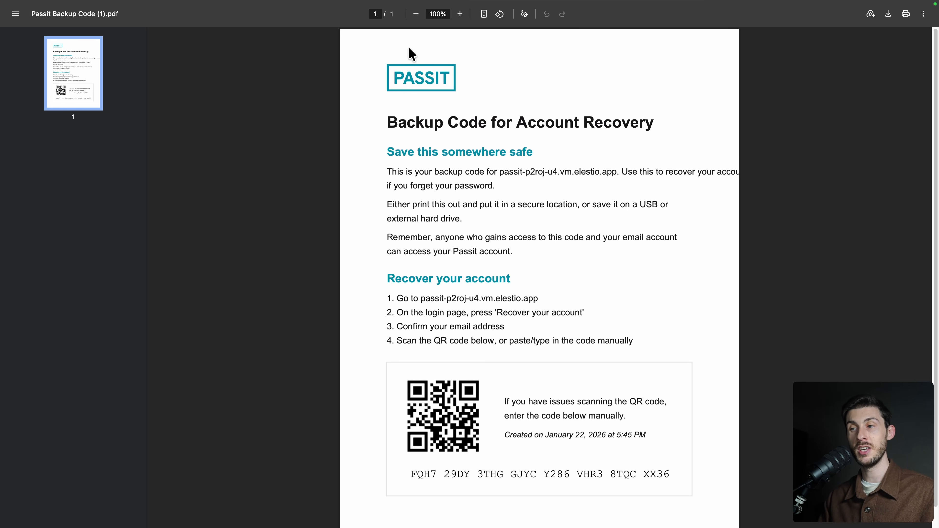
pyautogui.press('super+w')
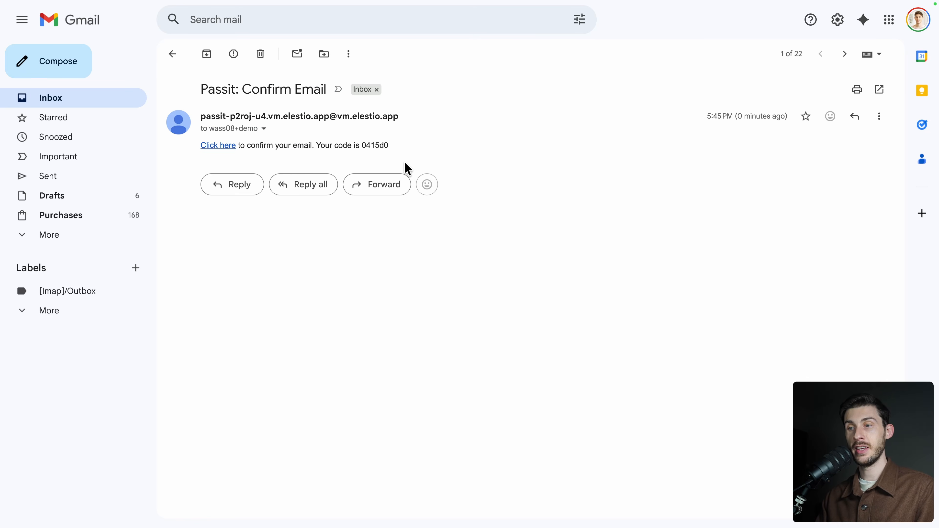
pyautogui.doubleClick(378, 145)
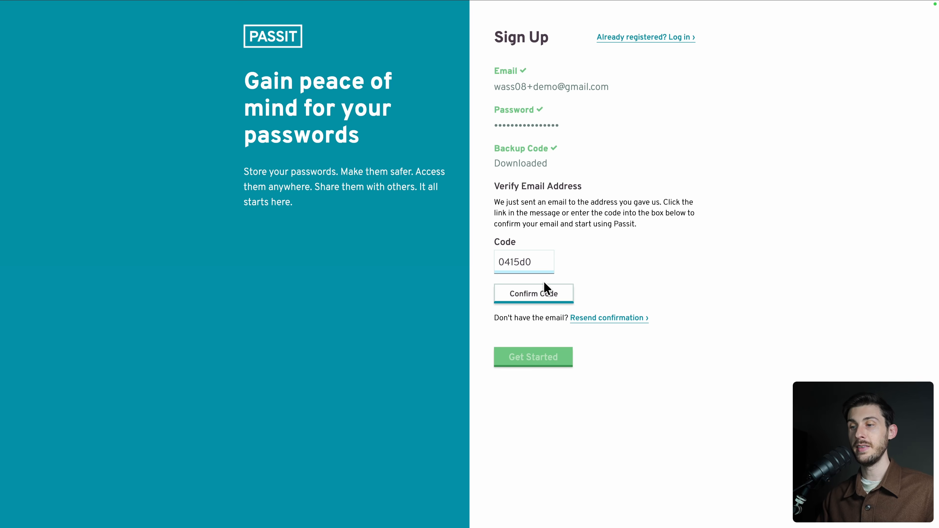
pyautogui.click(538, 293)
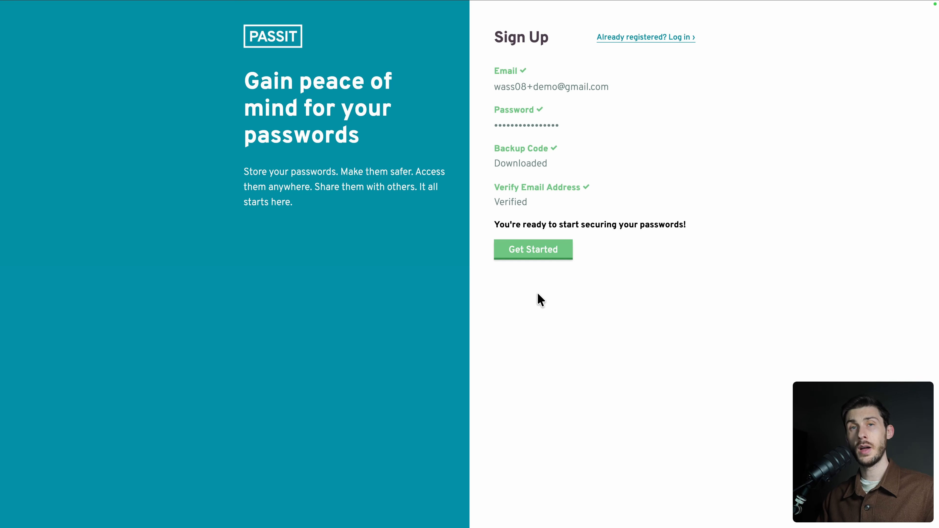
pyautogui.click(532, 256)
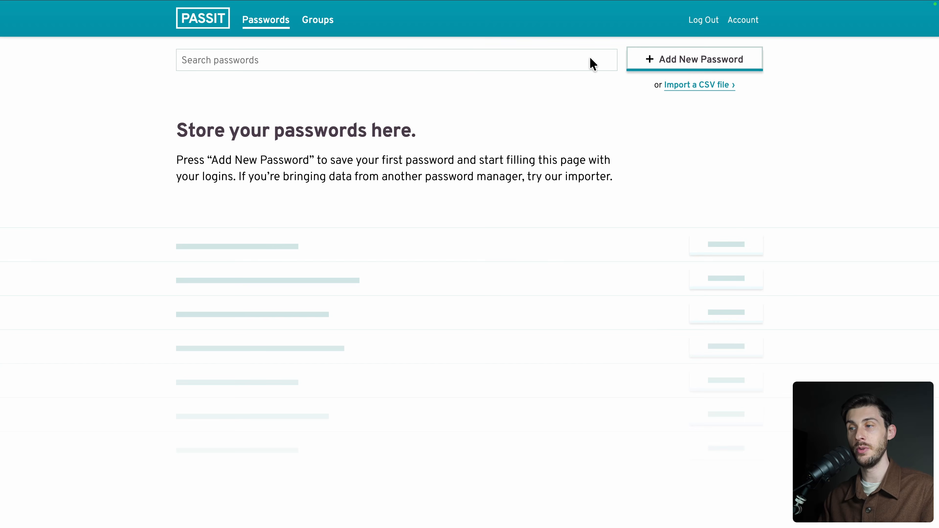
# - Save an 'Elestio' entry with username elestio, URL elest.io, a generated password and notes
pyautogui.click(661, 58)
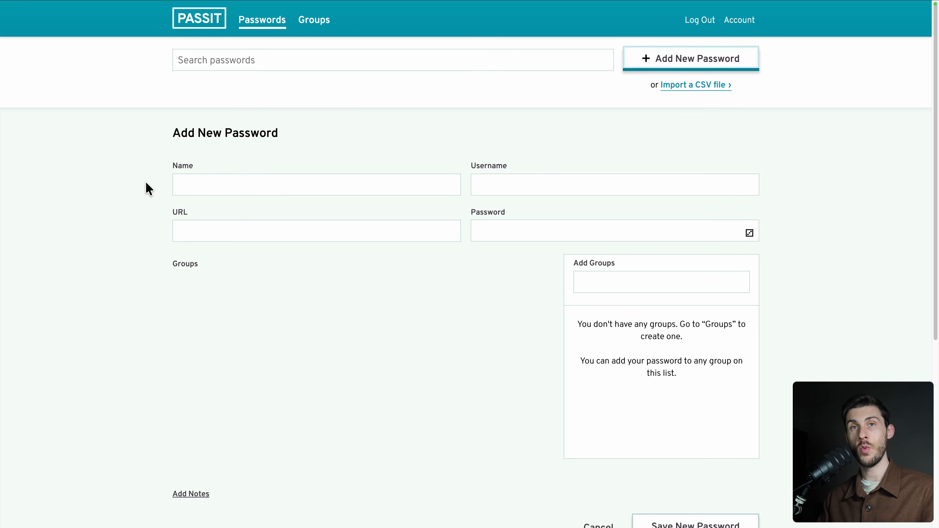
pyautogui.click(193, 228)
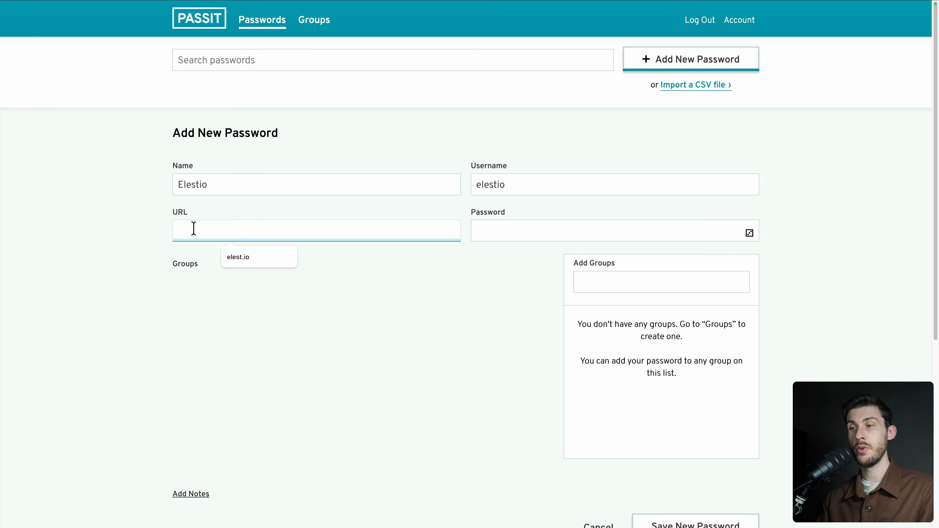
pyautogui.write('elest.io')
pyautogui.press('Tab')
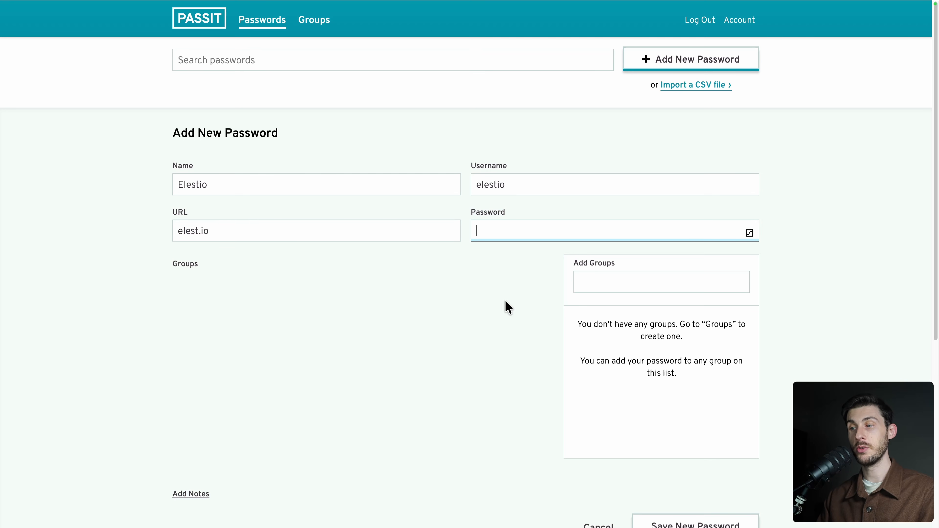
pyautogui.click(749, 233)
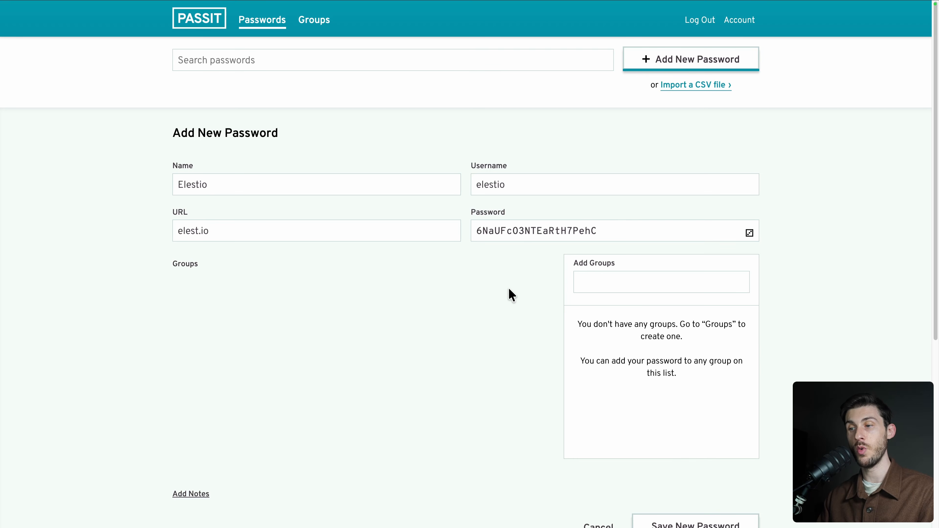
pyautogui.scroll(-1, 510, 294)
pyautogui.scroll(-3, 509, 294)
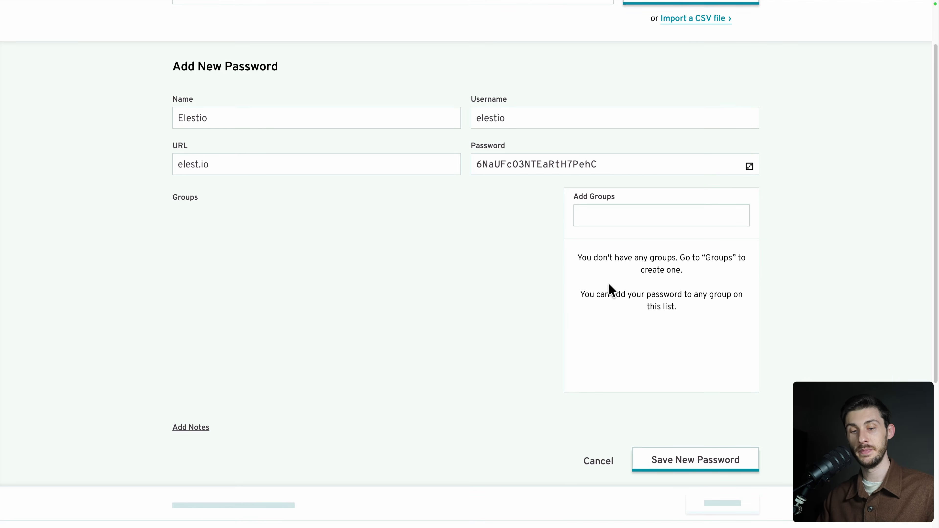
pyautogui.scroll(-4, 610, 289)
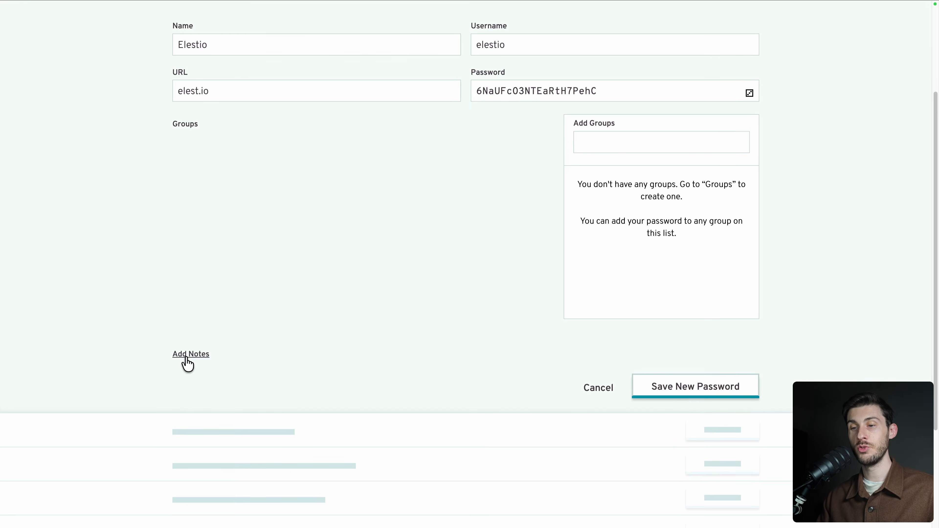
pyautogui.click(186, 357)
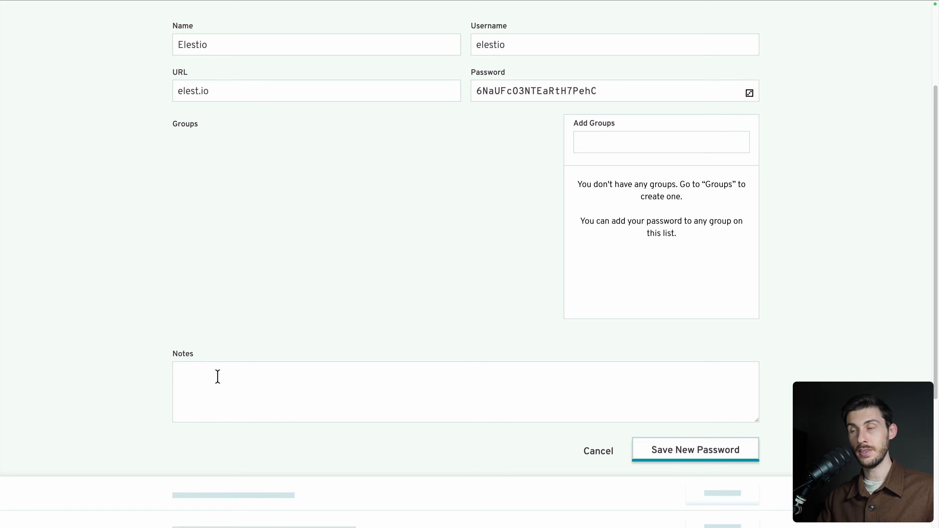
pyautogui.click(661, 455)
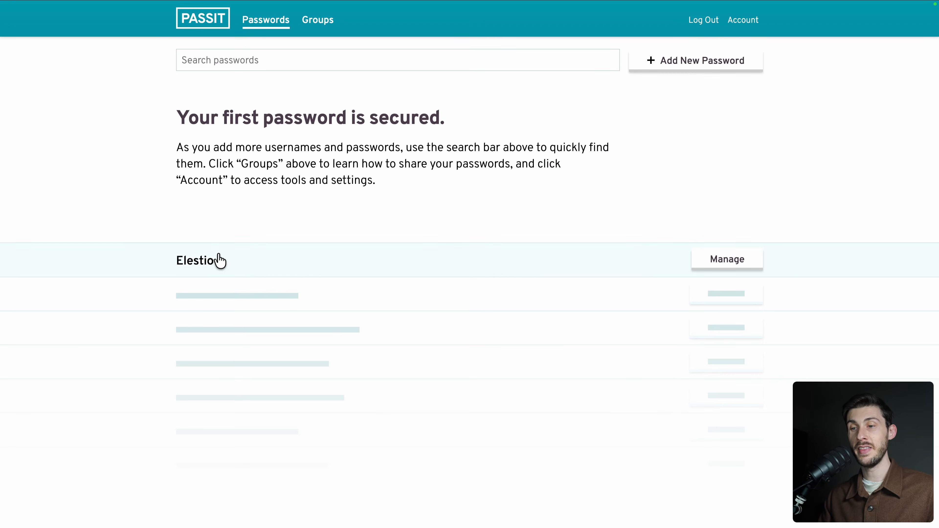
pyautogui.click(221, 261)
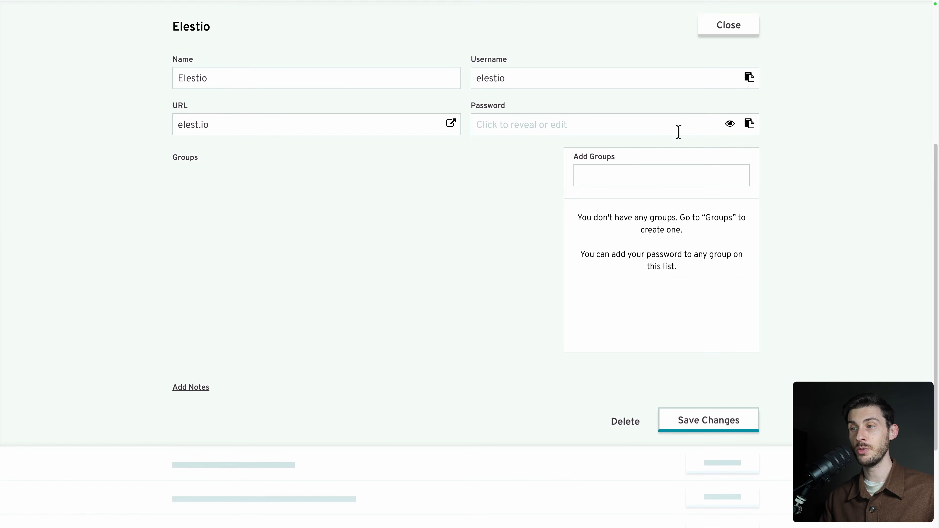
pyautogui.click(729, 124)
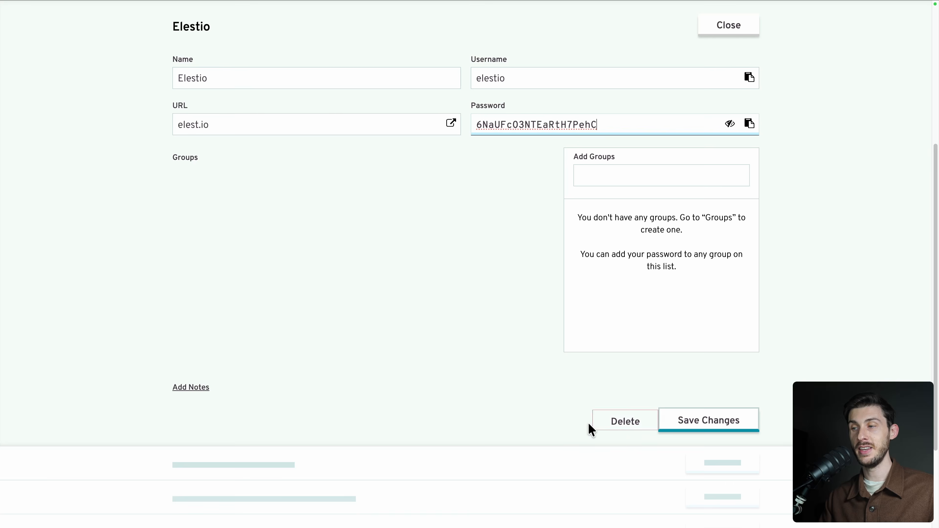
pyautogui.scroll(6, 685, 331)
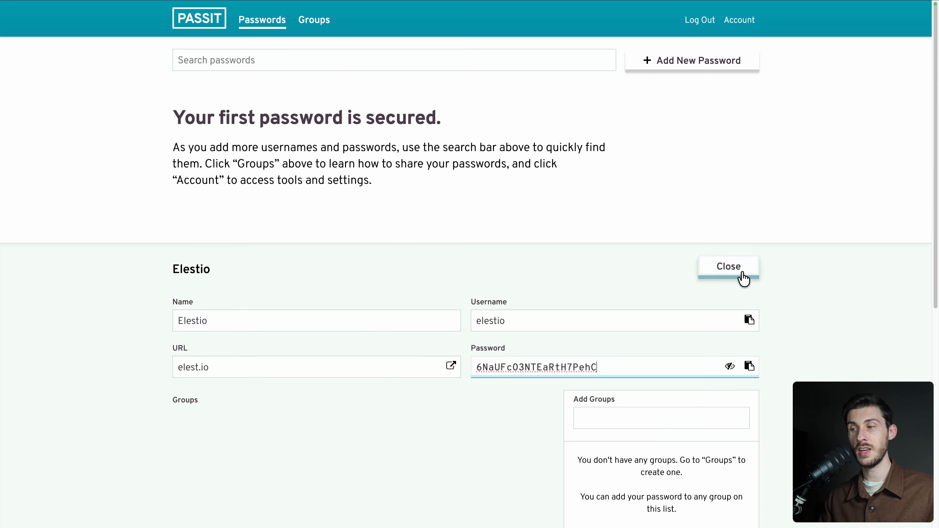
pyautogui.click(740, 269)
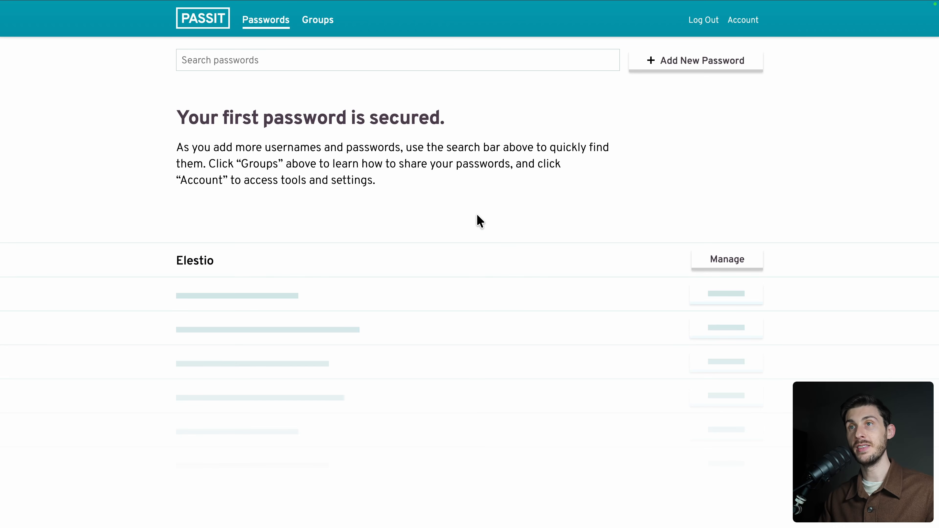
# - Create and save a group named 'Marketing', adding one member by their e-mail address
pyautogui.click(317, 20)
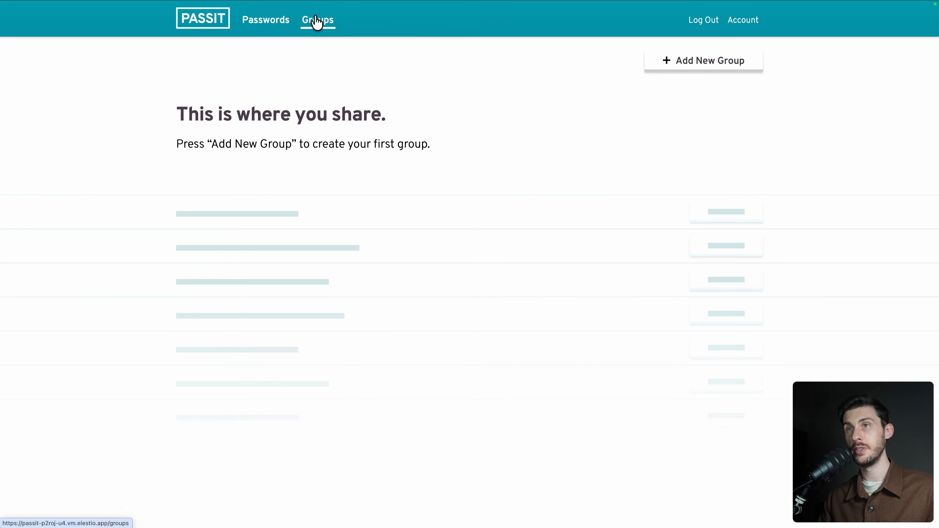
pyautogui.click(691, 69)
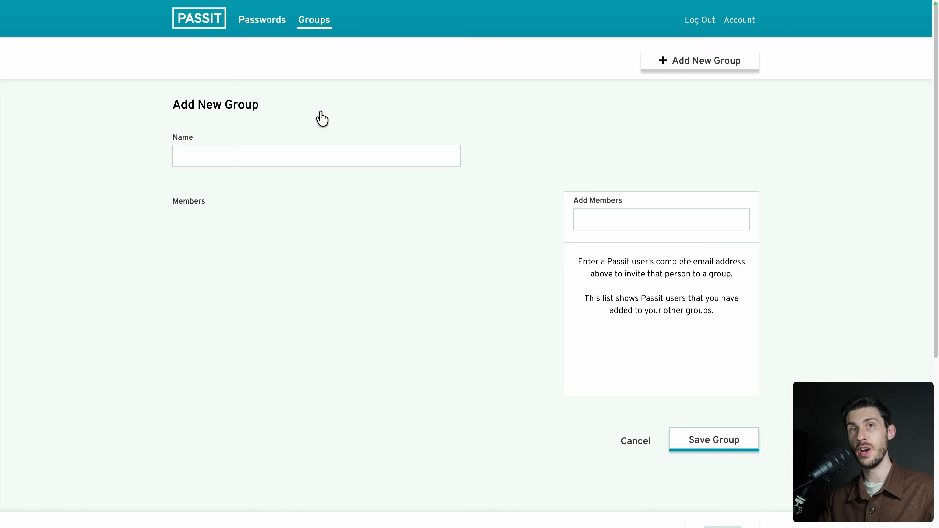
pyautogui.click(274, 154)
pyautogui.write('Marketing')
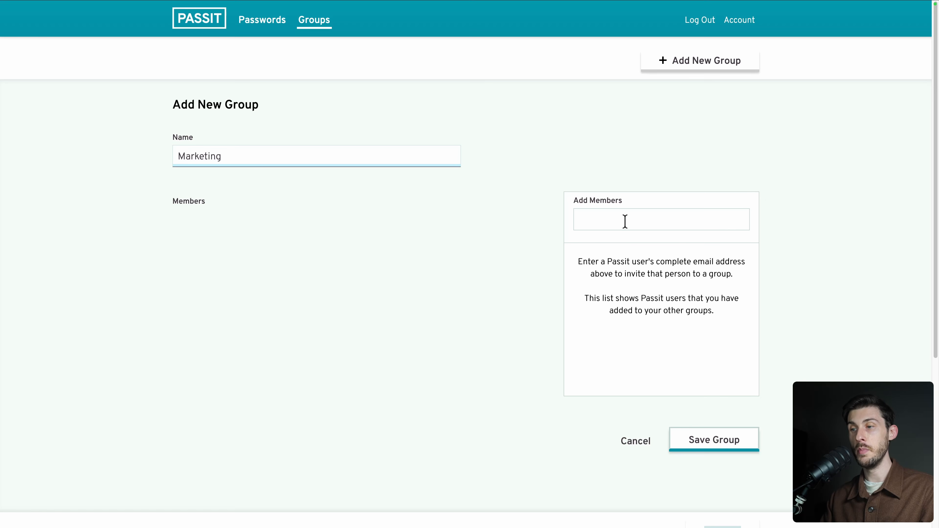
pyautogui.click(625, 221)
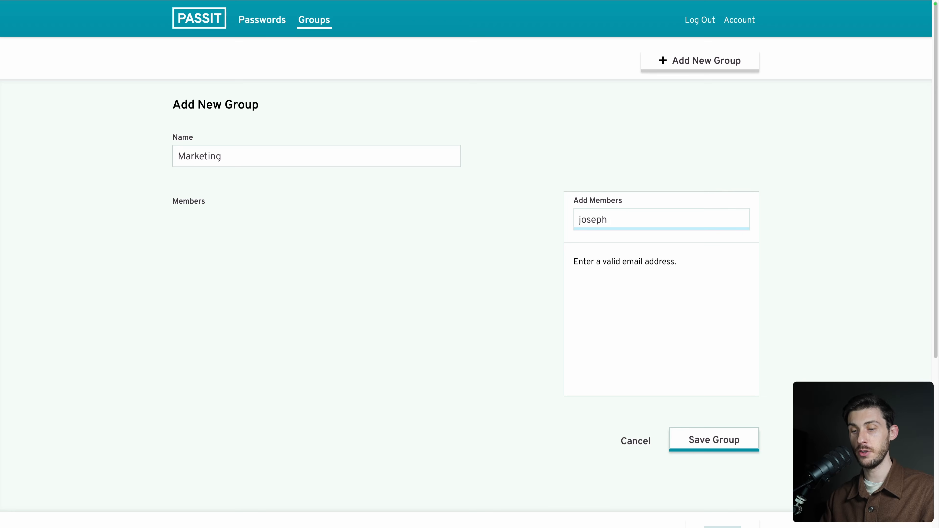
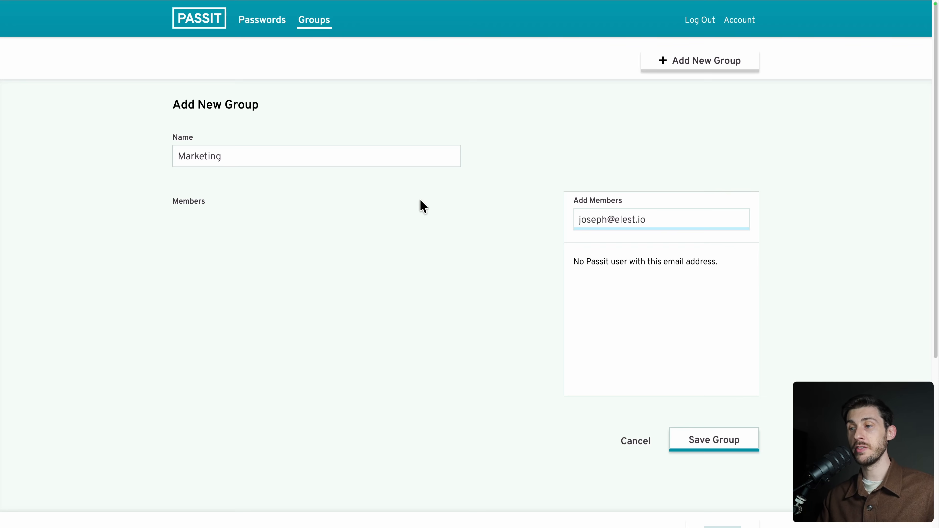
pyautogui.click(706, 439)
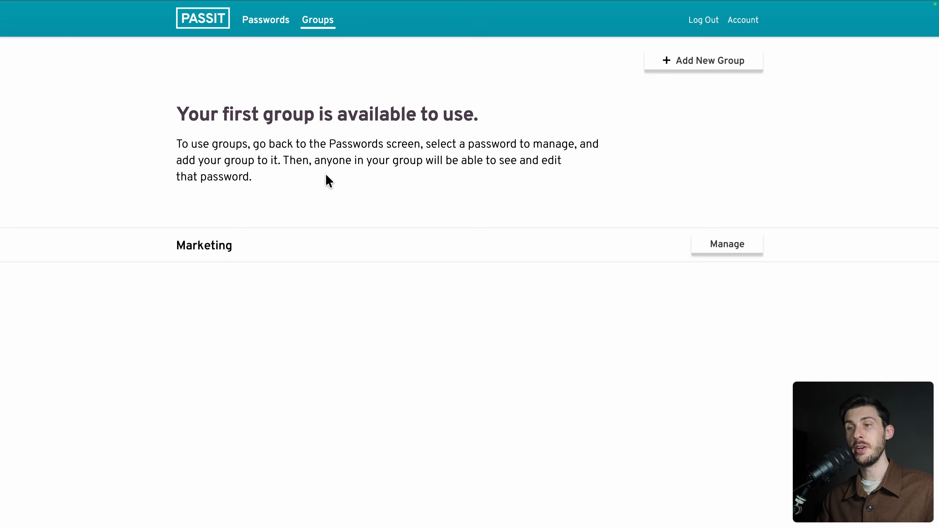
# - Add the Marketing group to the Elestio password entry's Groups
pyautogui.click(247, 23)
pyautogui.click(205, 290)
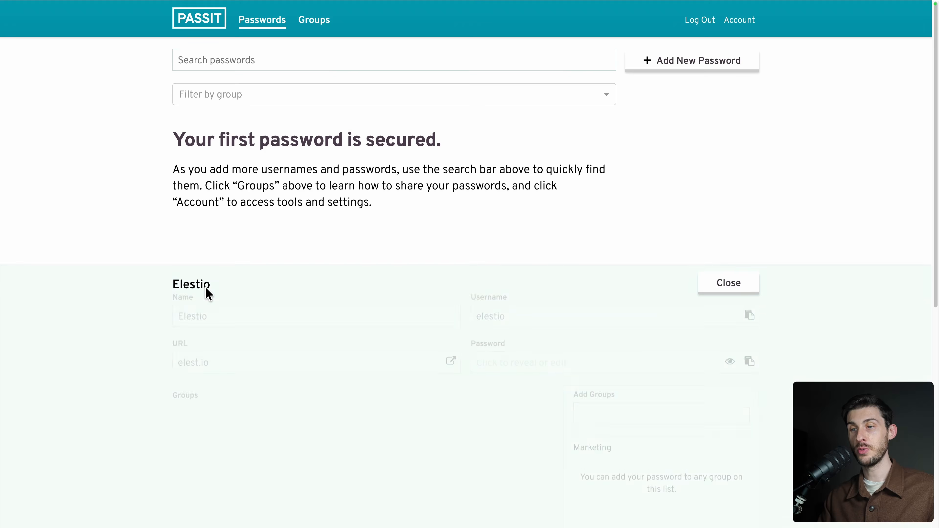
pyautogui.click(590, 211)
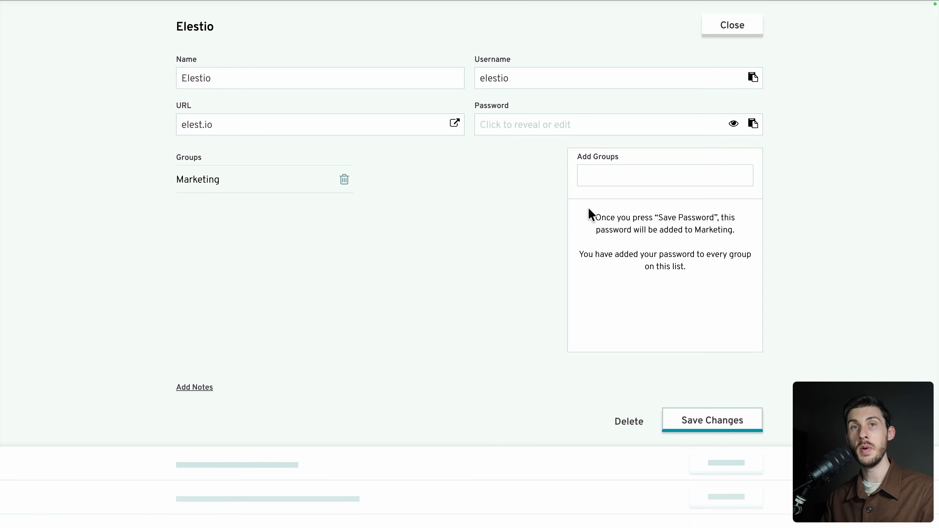
pyautogui.scroll(7, 588, 209)
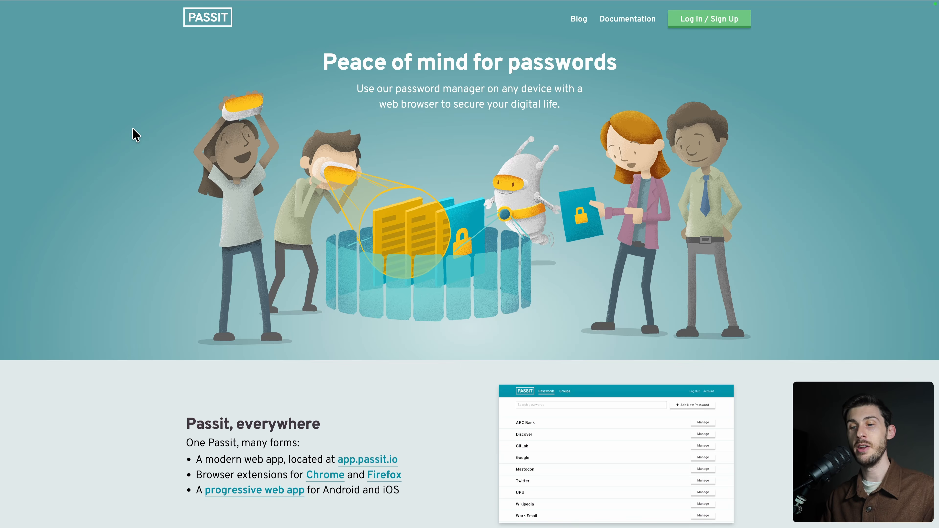
pyautogui.scroll(-5, 133, 127)
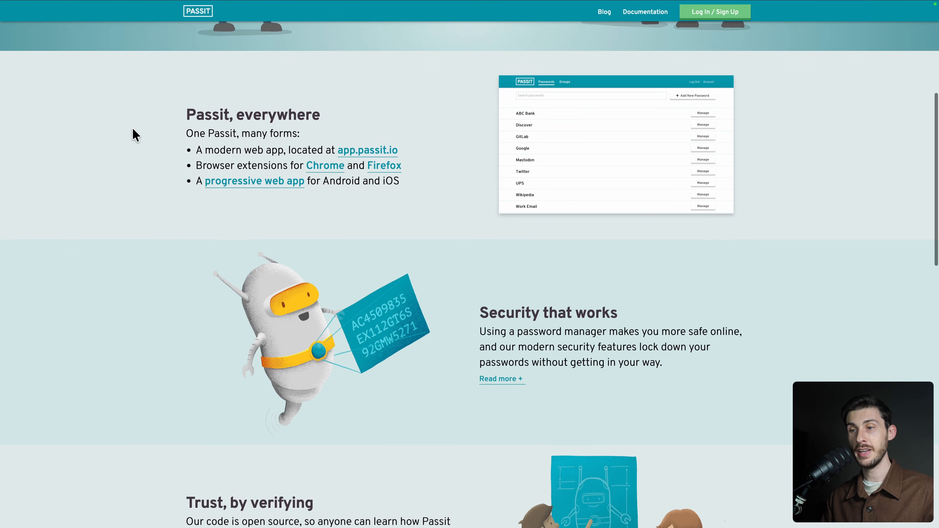
pyautogui.click(330, 172)
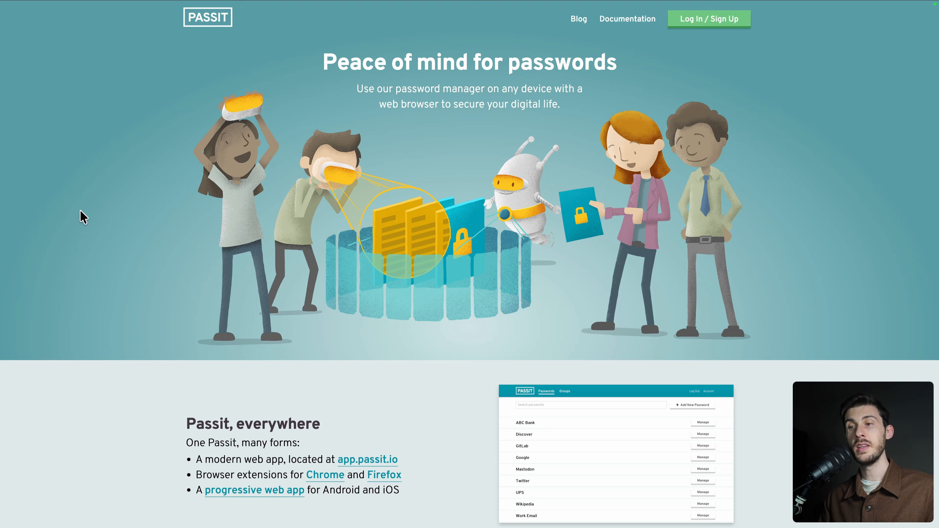
pyautogui.scroll(-7, 83, 216)
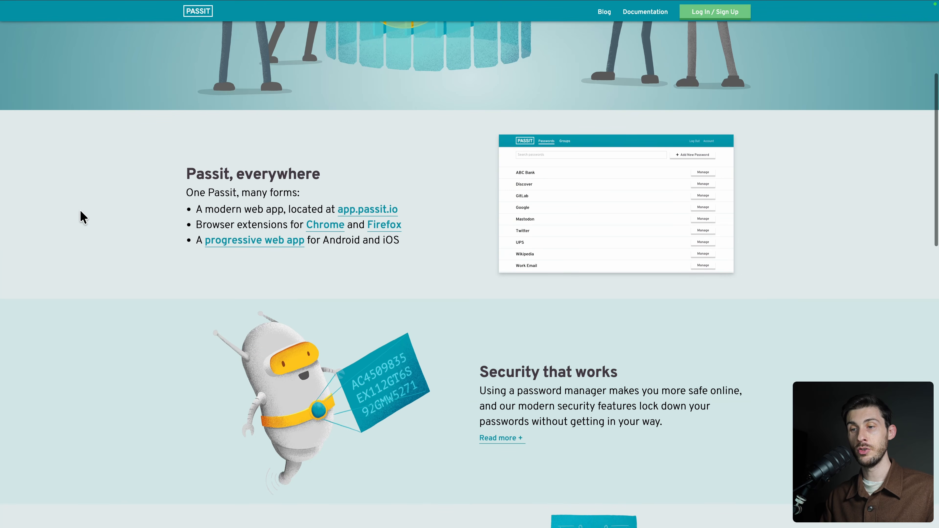